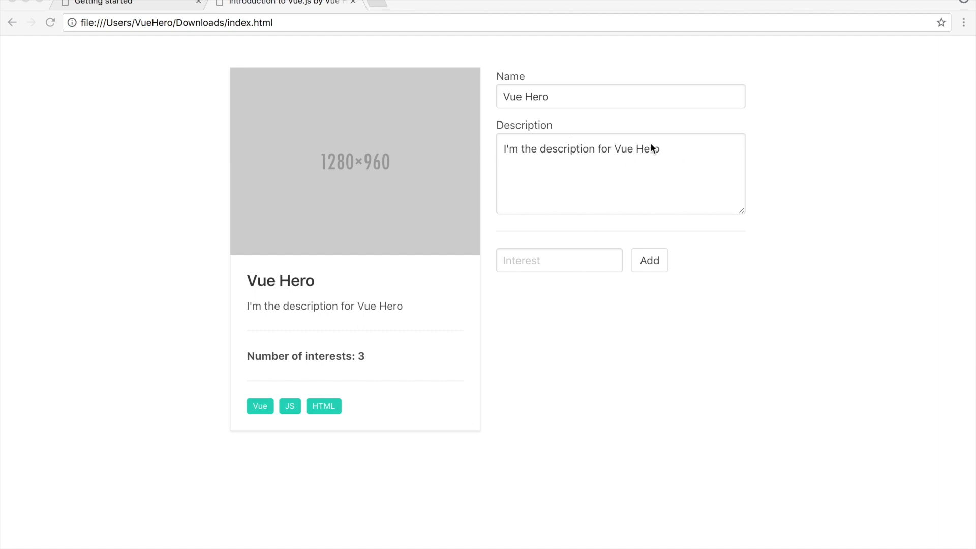
Rename the demo card to Vue Hero Test and add a VUEJS interest.
{"action": "left_click", "coordinate": [601, 96]}
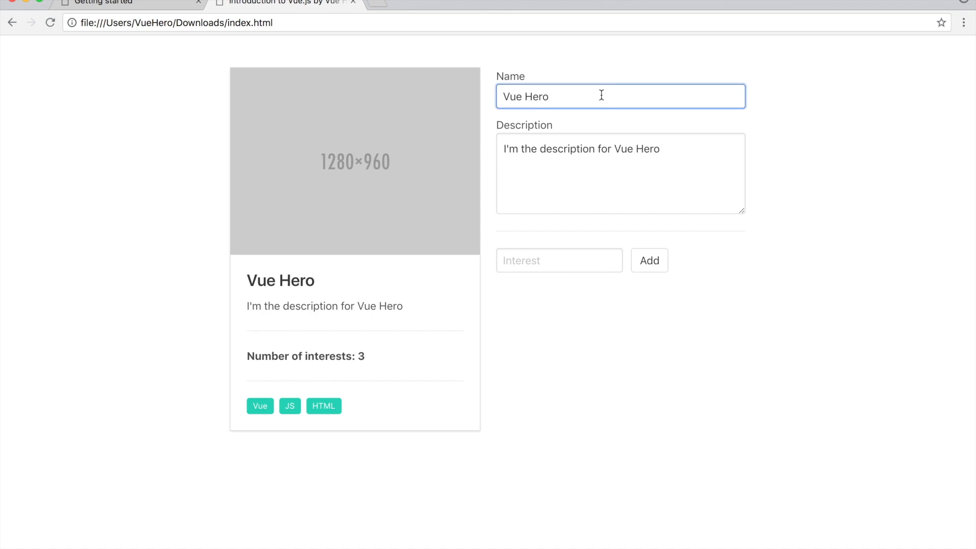
{"action": "type", "text": " Test"}
{"action": "left_click", "coordinate": [679, 157]}
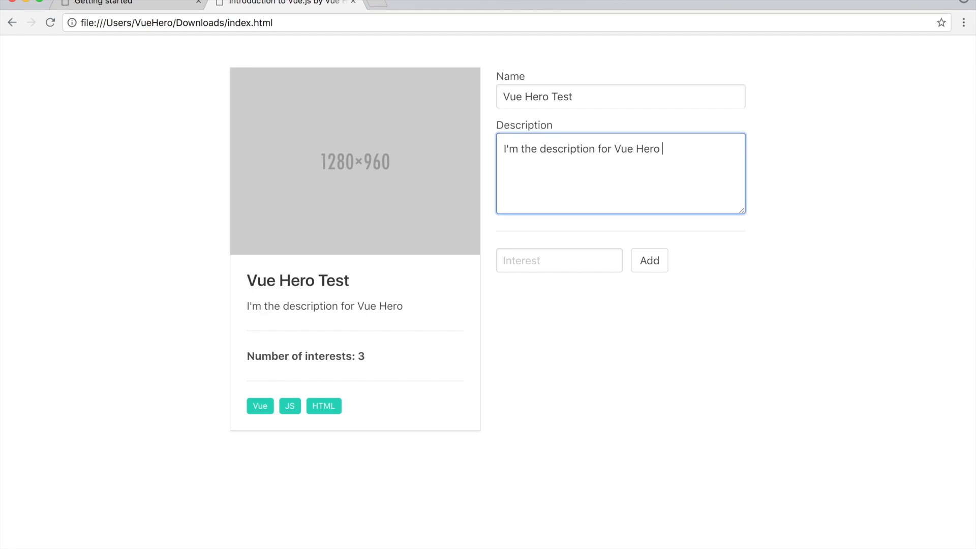
{"action": "type", "text": "asdf"}
{"action": "left_click", "coordinate": [554, 265]}
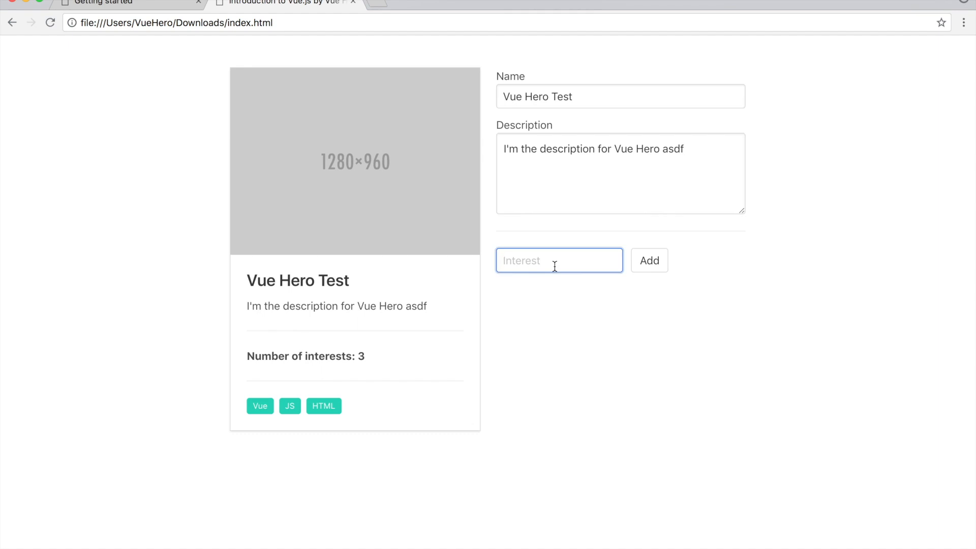
{"action": "type", "text": "VUEJS"}
{"action": "left_click", "coordinate": [648, 260]}
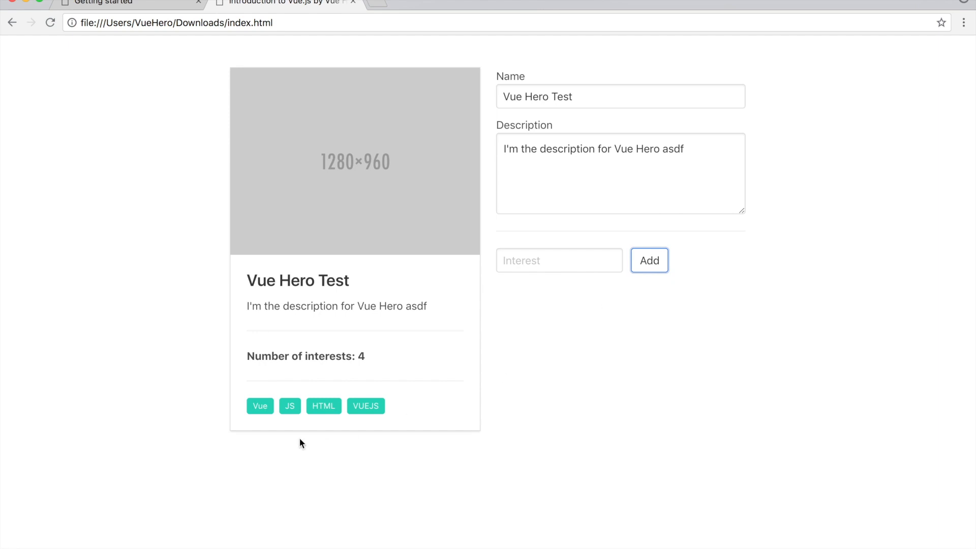
Check the Number of interests line, then clear the whole description to rewrite it.
{"action": "left_click", "coordinate": [311, 352]}
{"action": "double_click", "coordinate": [312, 351]}
{"action": "left_click", "coordinate": [382, 351]}
{"action": "left_click", "coordinate": [700, 183]}
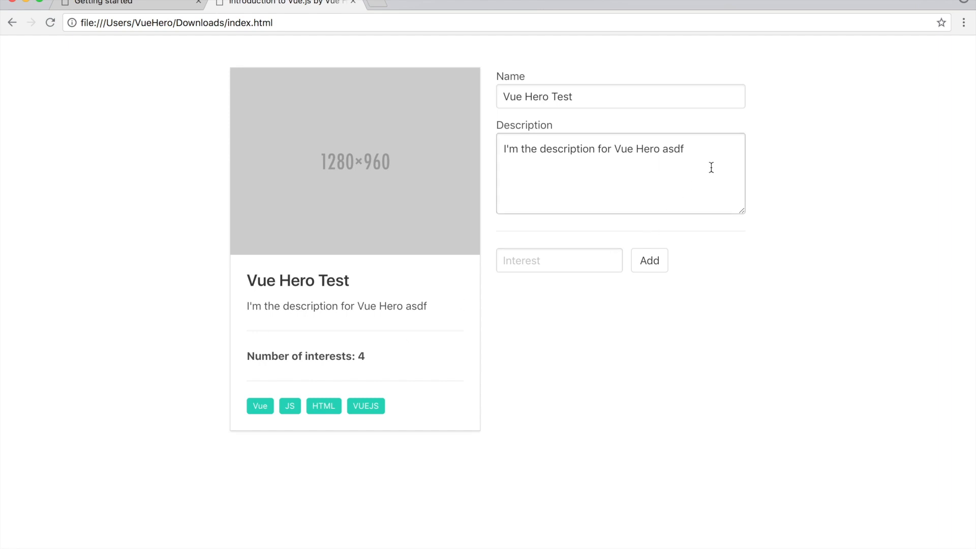
{"action": "key", "text": "ctrl+a"}
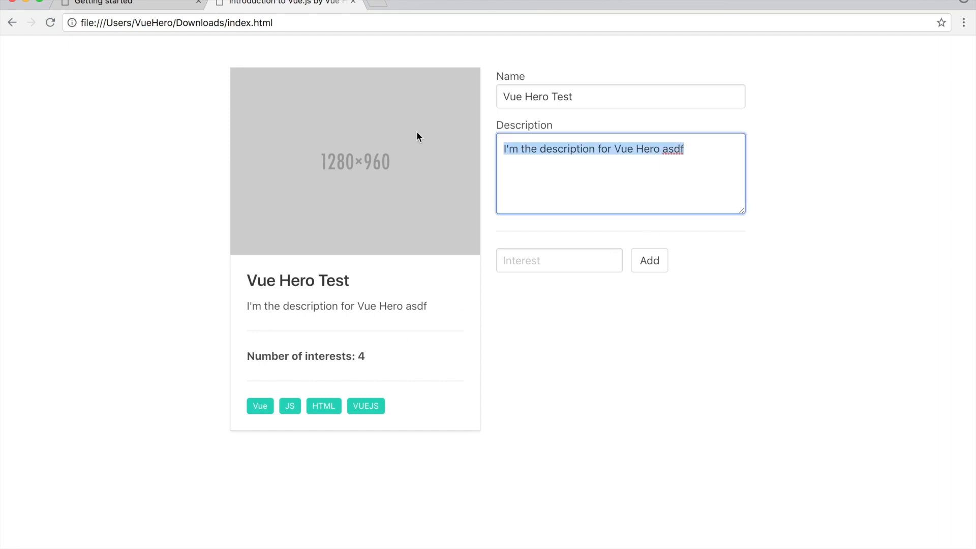
{"action": "key", "text": "BackSpace"}
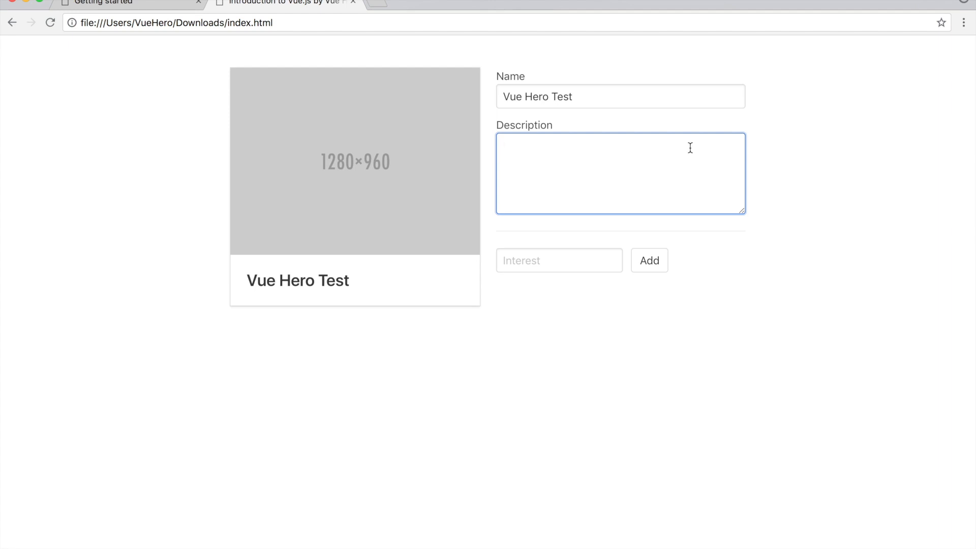
{"action": "type", "text": "More"}
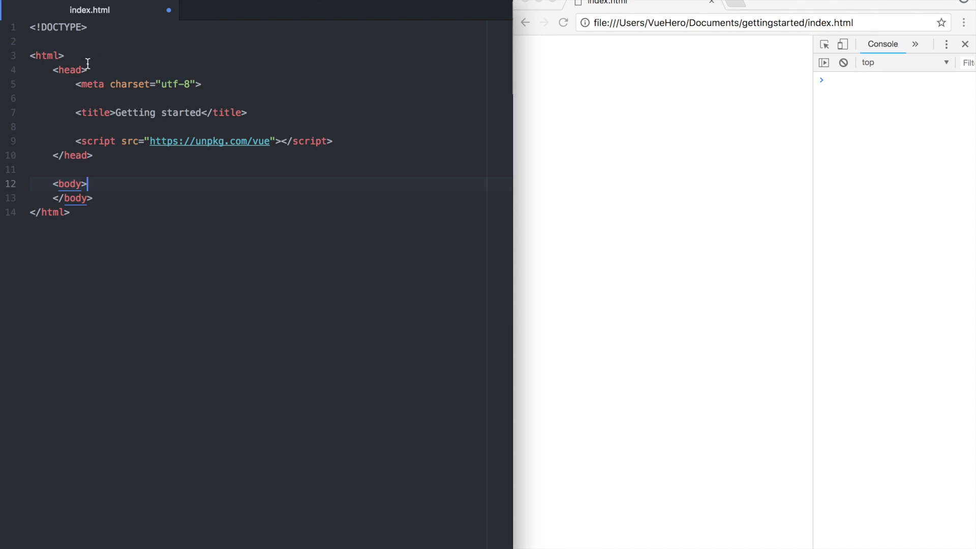
Save the starter index.html that loads Vue and reload Chrome to see Vue's development messages.
{"action": "left_click_drag", "start_coordinate": [75, 140], "coordinate": [355, 138]}
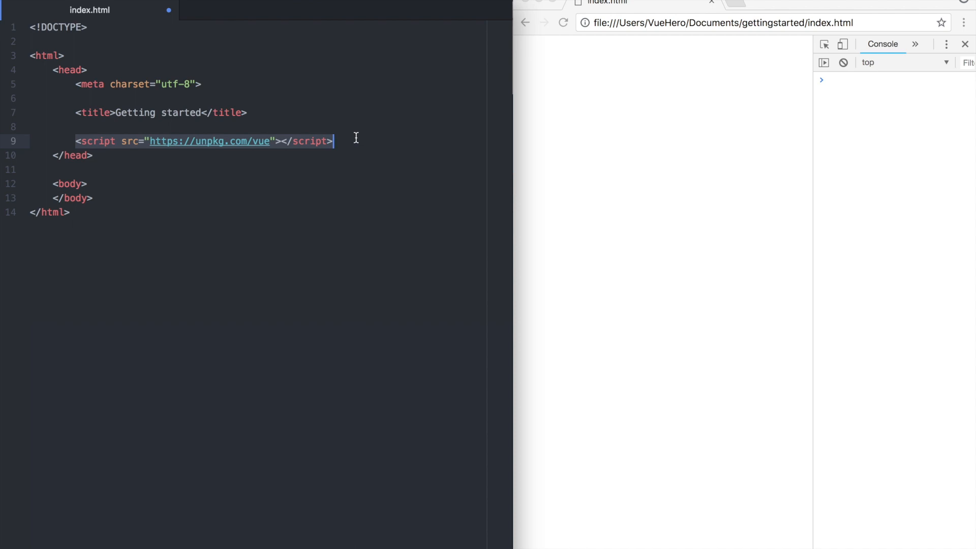
{"action": "left_click", "coordinate": [303, 233]}
{"action": "key", "text": "ctrl+s"}
{"action": "left_click", "coordinate": [792, 250]}
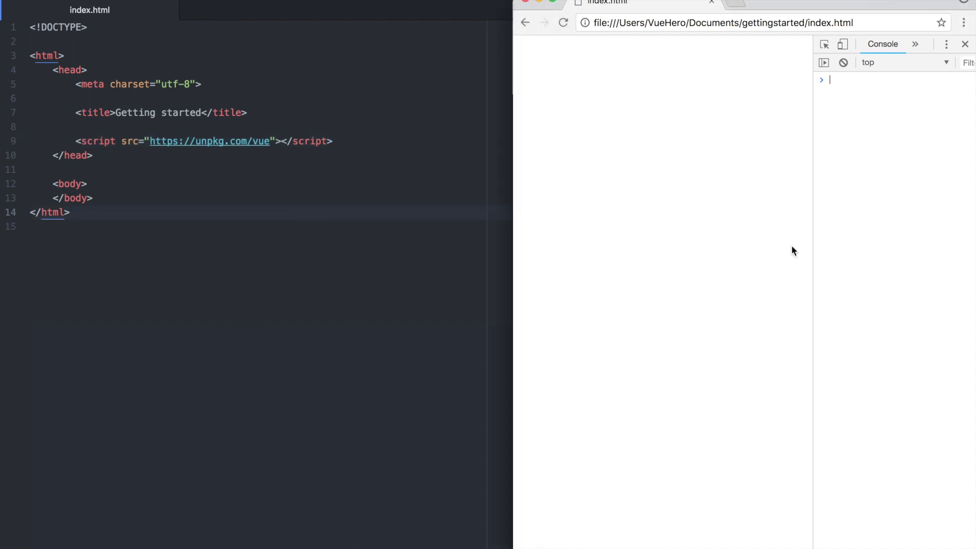
{"action": "key", "text": "ctrl+r"}
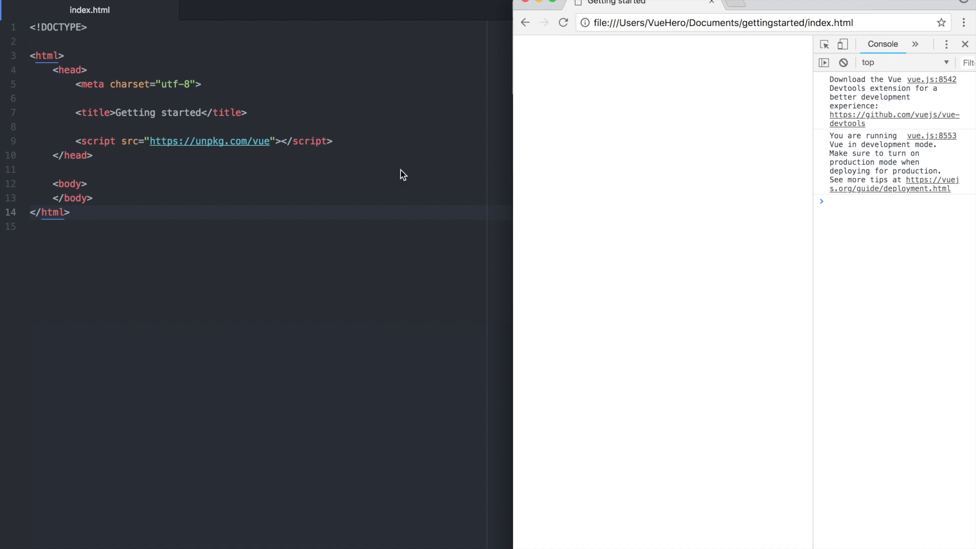
Add a <div id="app"></div> inside the body with blank lines below it.
{"action": "left_click", "coordinate": [208, 189]}
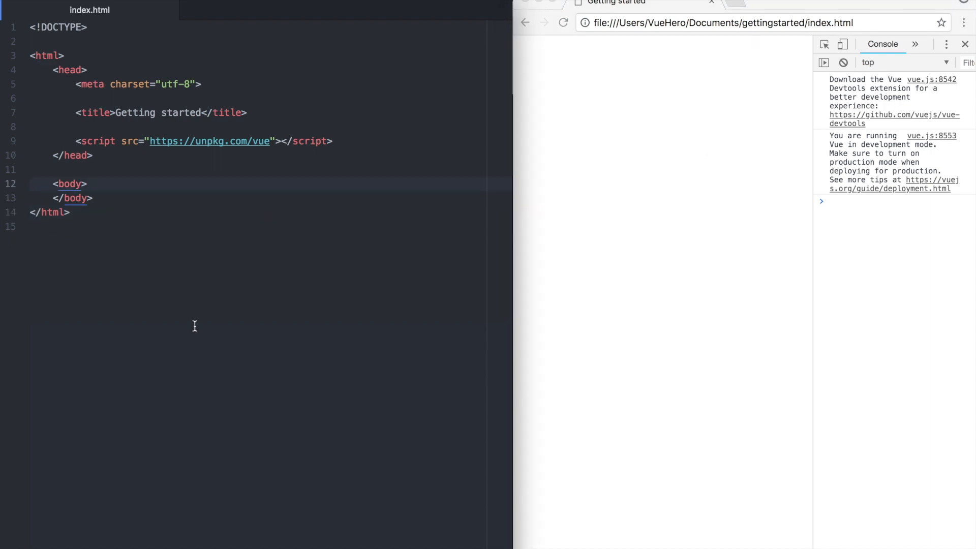
{"action": "key", "text": "Return"}
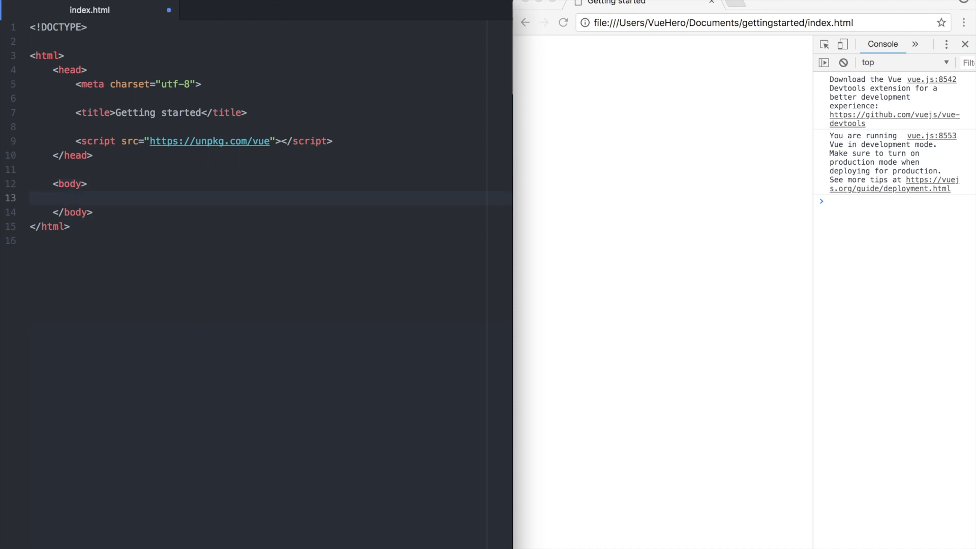
{"action": "type", "text": "<di"}
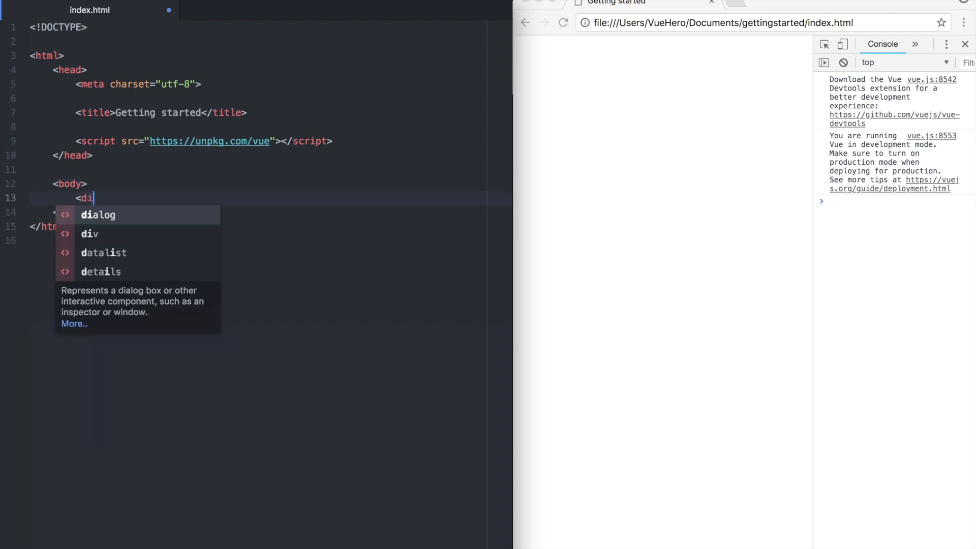
{"action": "type", "text": "v id"}
{"action": "key", "text": "Return"}
{"action": "type", "text": "a"}
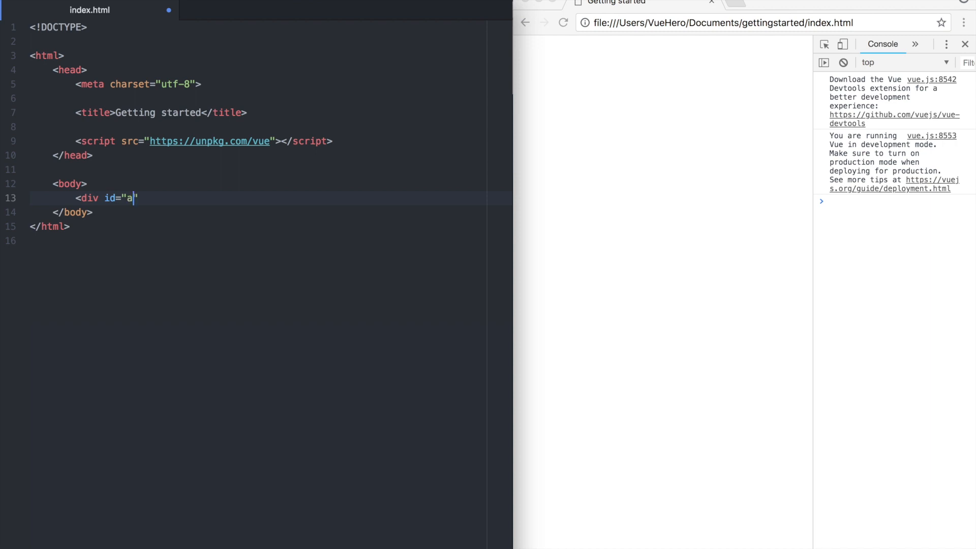
{"action": "type", "text": "pp"}
{"action": "key", "text": "Right"}
{"action": "type", "text": "><"}
{"action": "key", "text": "BackSpace"}
{"action": "key", "text": "Return"}
{"action": "type", "text": "</div>"}
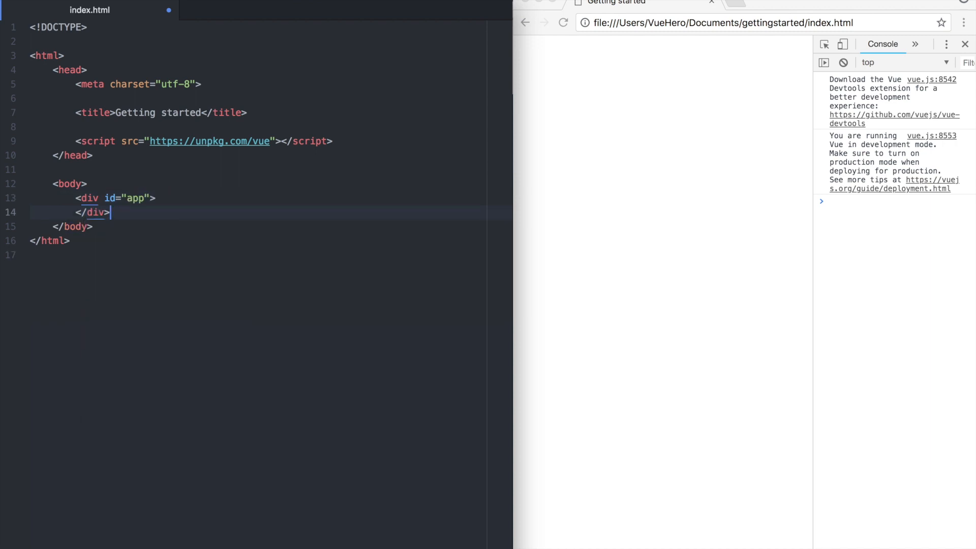
{"action": "key", "text": "Return"}
{"action": "key", "text": "Return"}
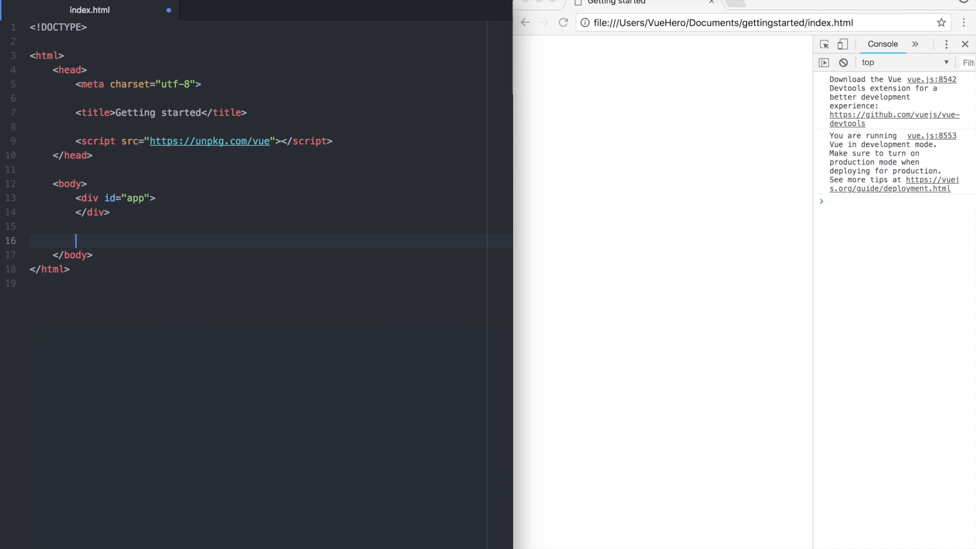
{"action": "type", "text": "<script"}
Add an h1 showing {{ name }} inside the app div and an empty script block.
{"action": "key", "text": "Return"}
{"action": "left_click", "coordinate": [178, 201]}
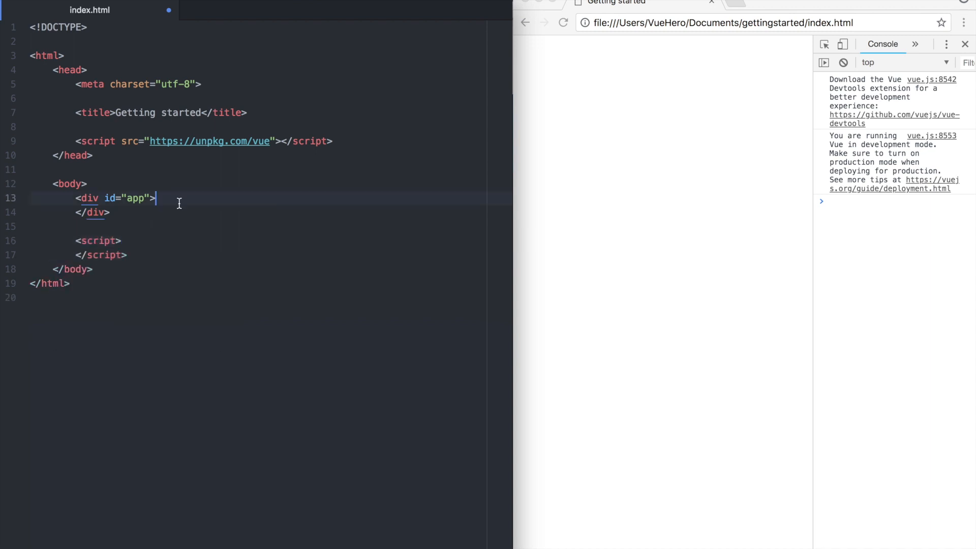
{"action": "key", "text": "Return"}
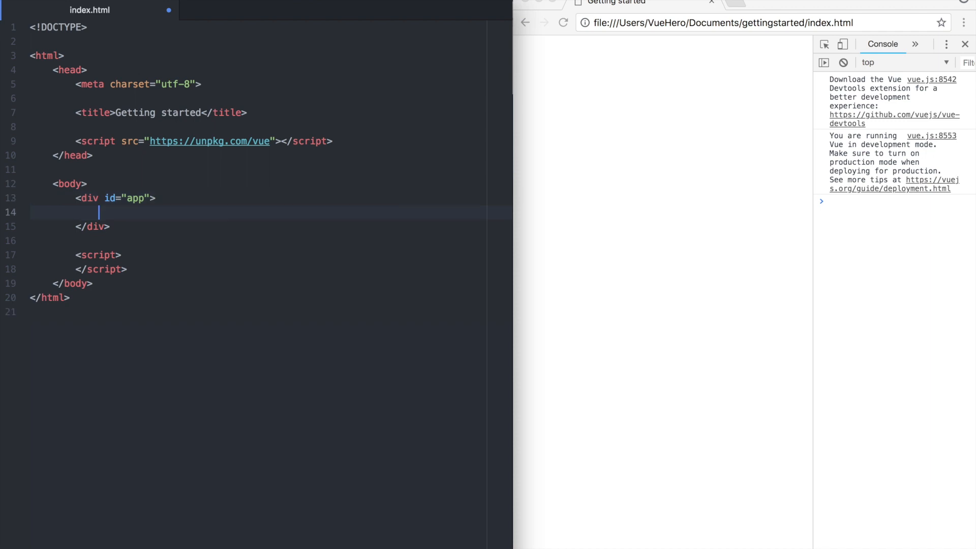
{"action": "type", "text": "<h1>{{ "}
{"action": "type", "text": "name"}
{"action": "key", "text": "Right"}
{"action": "key", "text": "Right"}
{"action": "type", "text": "</n"}
{"action": "key", "text": "BackSpace"}
{"action": "type", "text": "h1>"}
{"action": "left_click", "coordinate": [195, 275]}
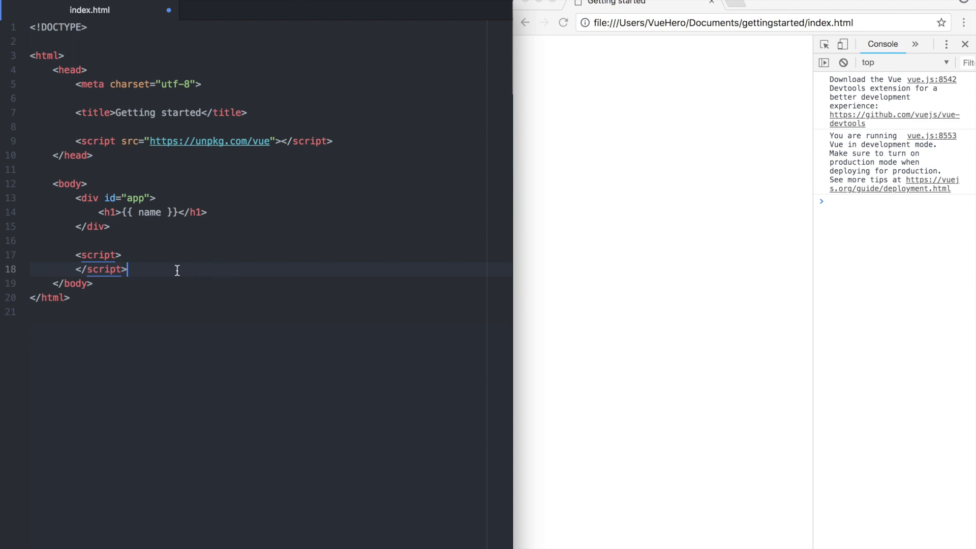
Save index.html and reload the Chrome preview.
{"action": "key", "text": "ctrl+s"}
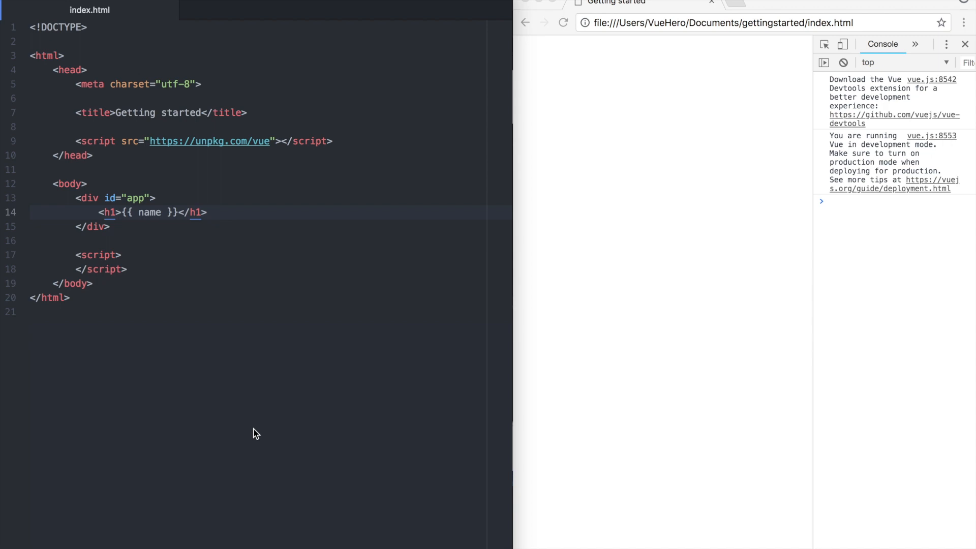
{"action": "left_click", "coordinate": [700, 335]}
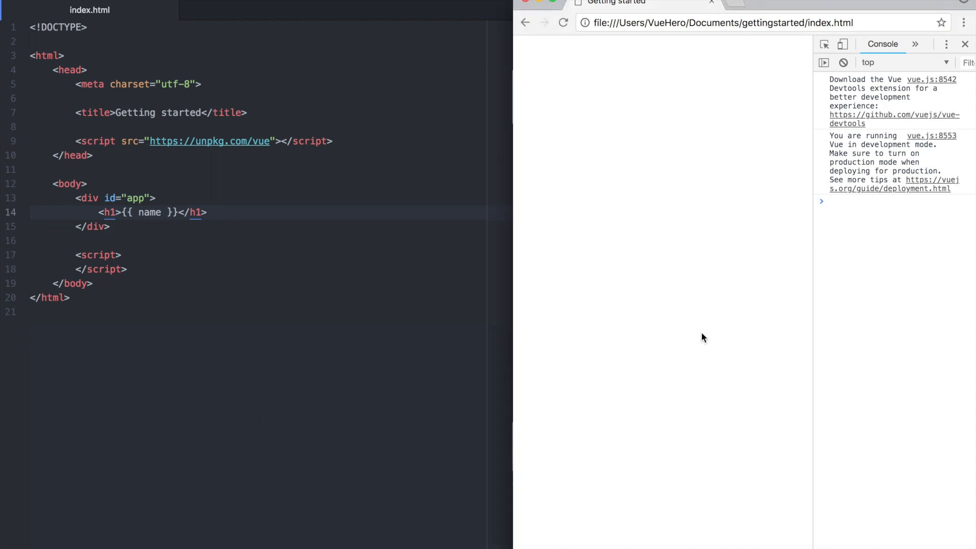
{"action": "key", "text": "super+r"}
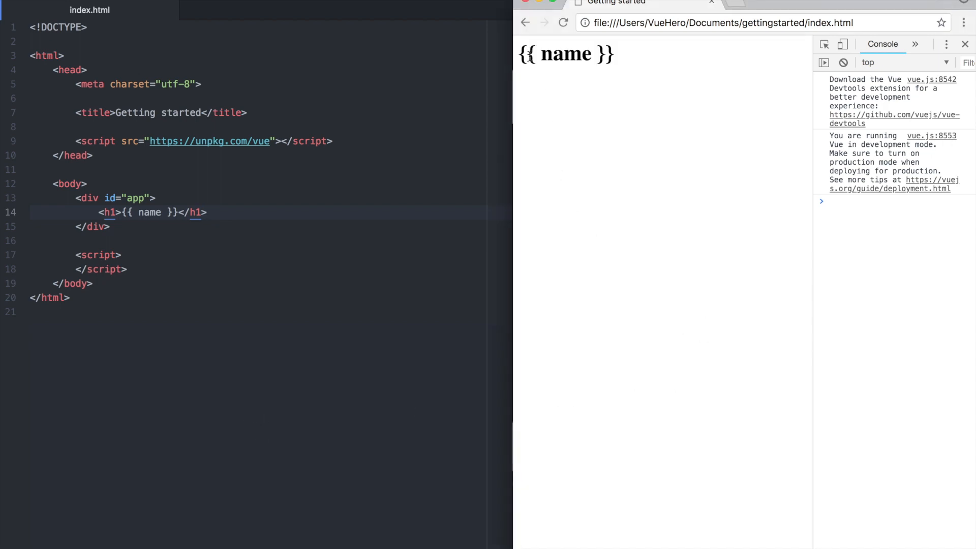
Point out the raw {{ name }} placeholder in the rendered heading, then return to the script block.
{"action": "double_click", "coordinate": [557, 53]}
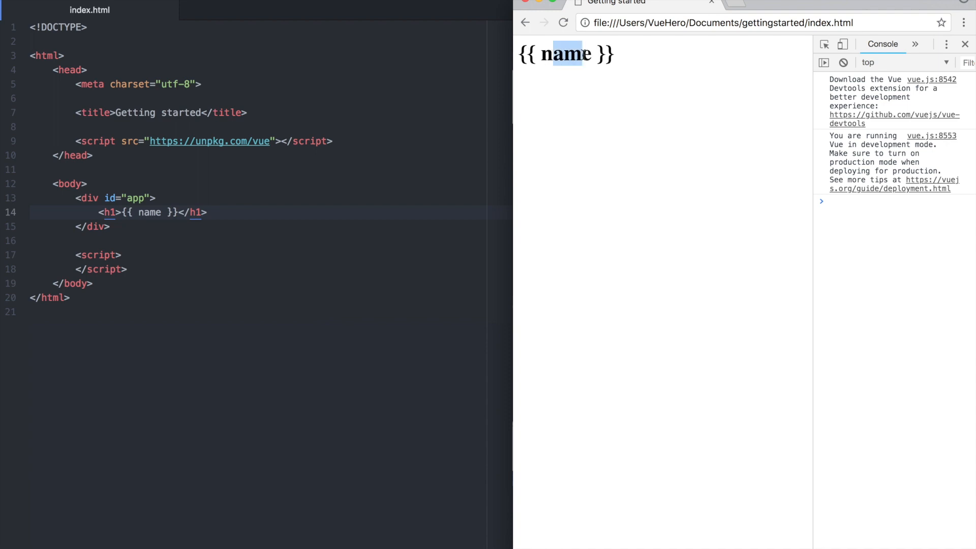
{"action": "left_click", "coordinate": [594, 71]}
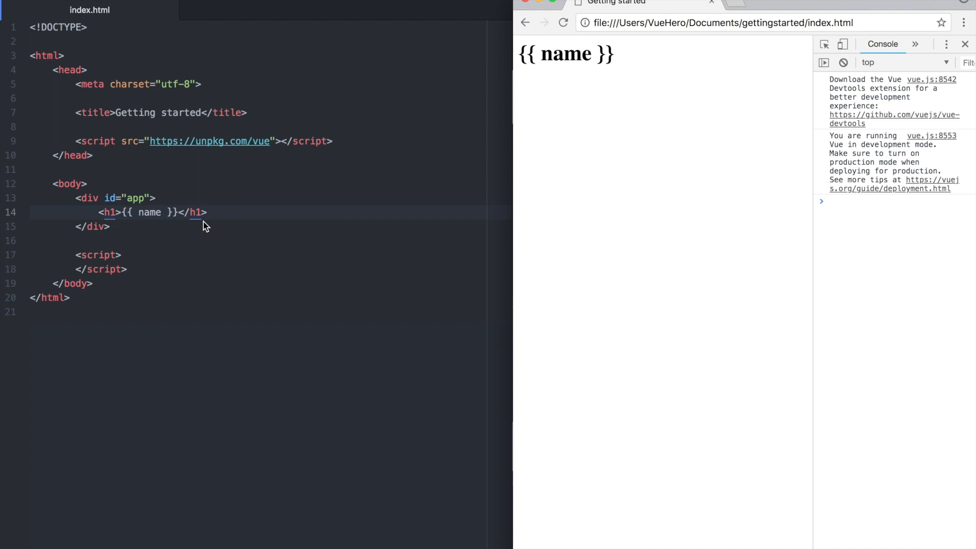
{"action": "left_click", "coordinate": [216, 258]}
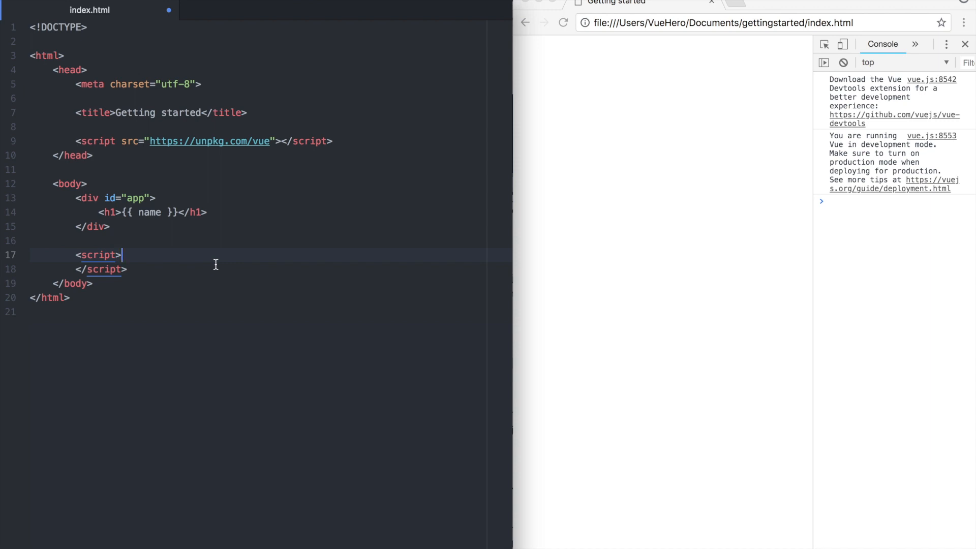
Write var app = new Vue({ el: '#app', data: { name: 'Vue Hero' } }) in the script block.
{"action": "key", "text": "Return"}
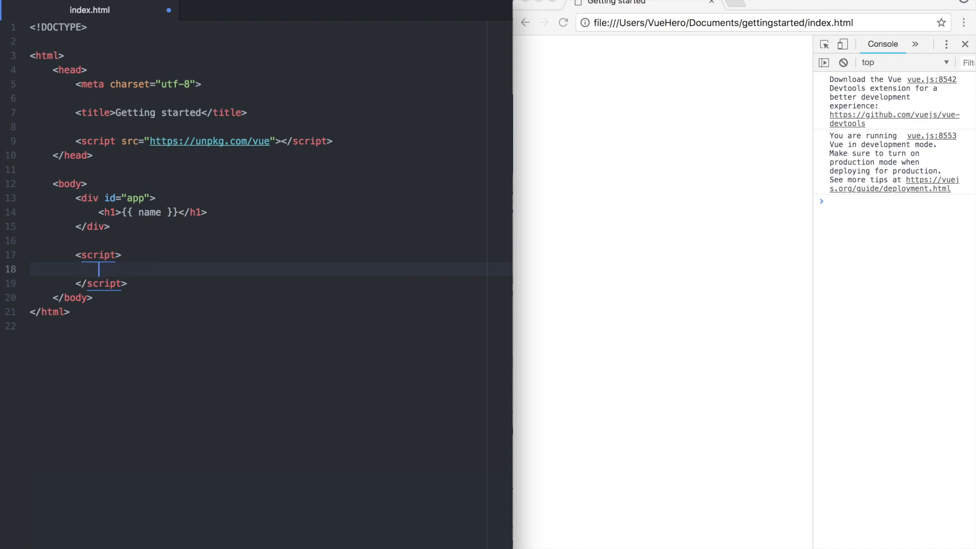
{"action": "type", "text": "var "}
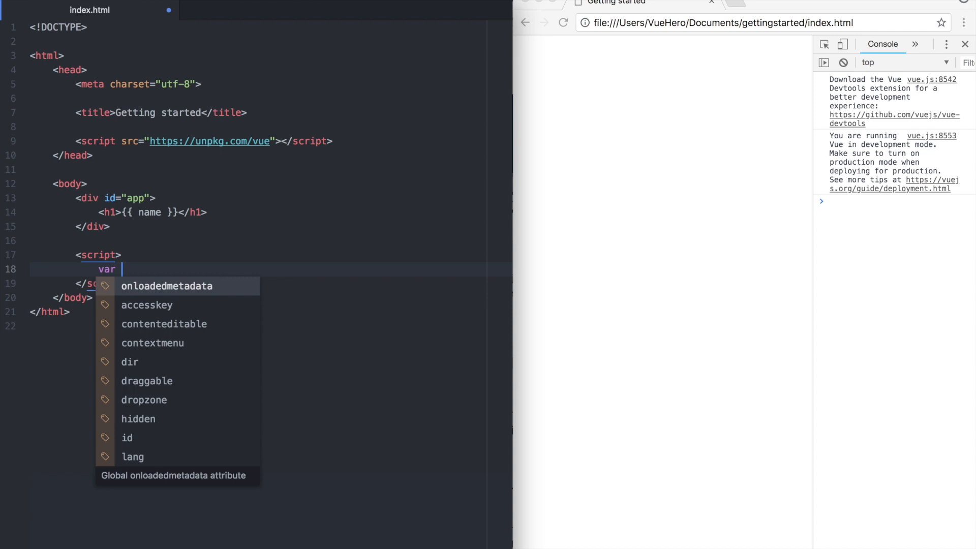
{"action": "type", "text": "app = new Vue"}
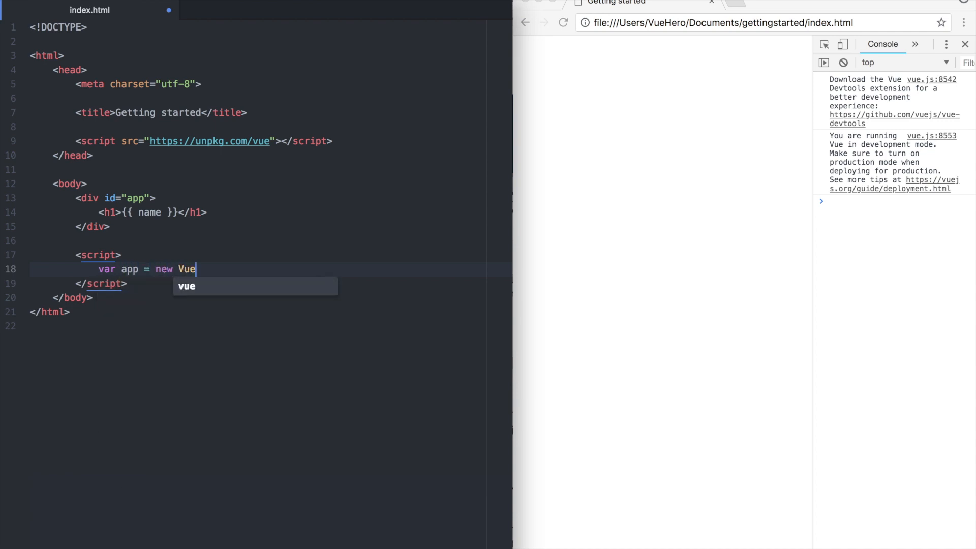
{"action": "type", "text": "({"}
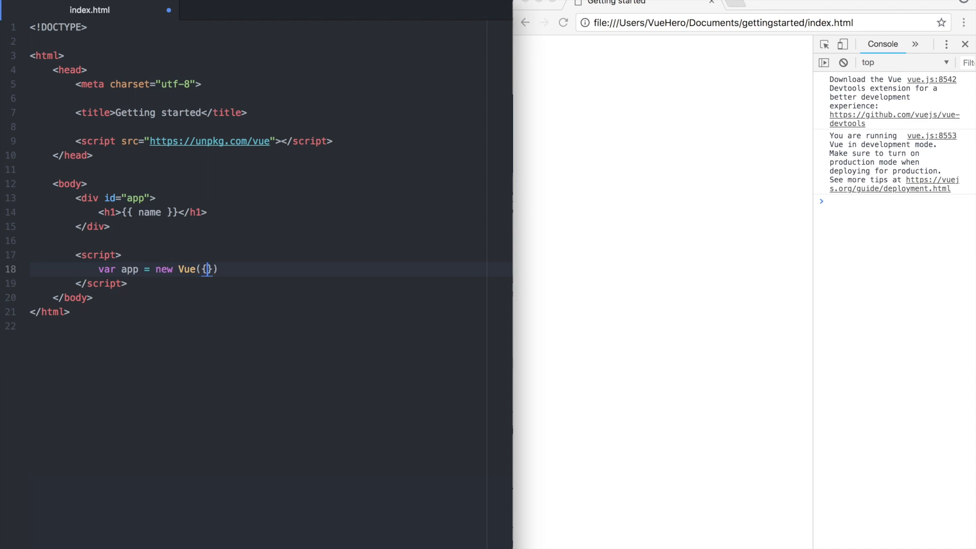
{"action": "key", "text": "Return"}
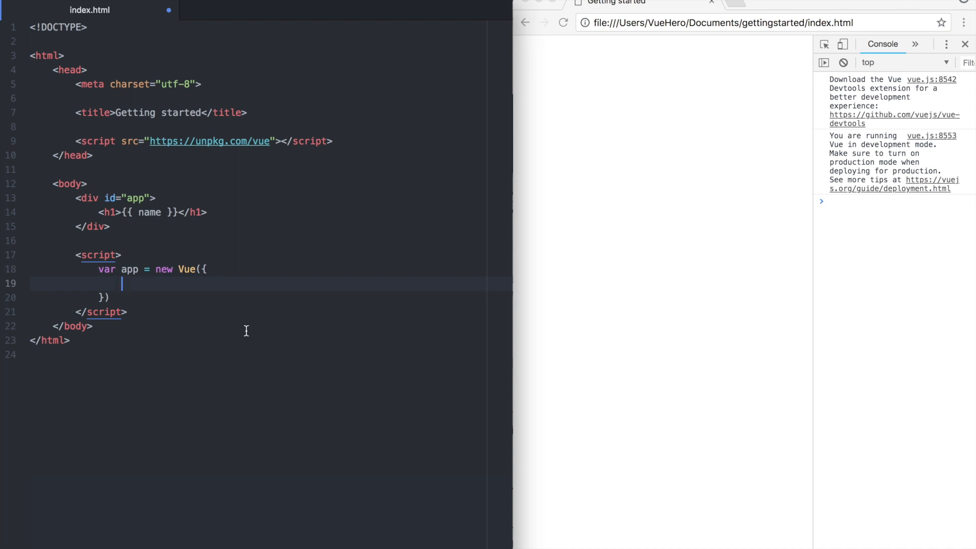
{"action": "type", "text": "el: '"}
{"action": "type", "text": "#app"}
{"action": "key", "text": "Right"}
{"action": "type", "text": ","}
{"action": "key", "text": "Return"}
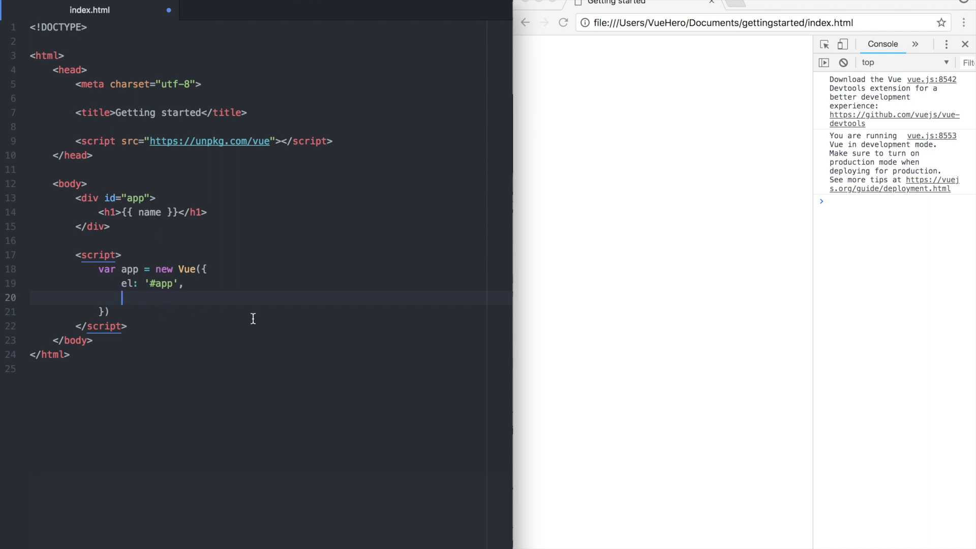
{"action": "type", "text": "data"}
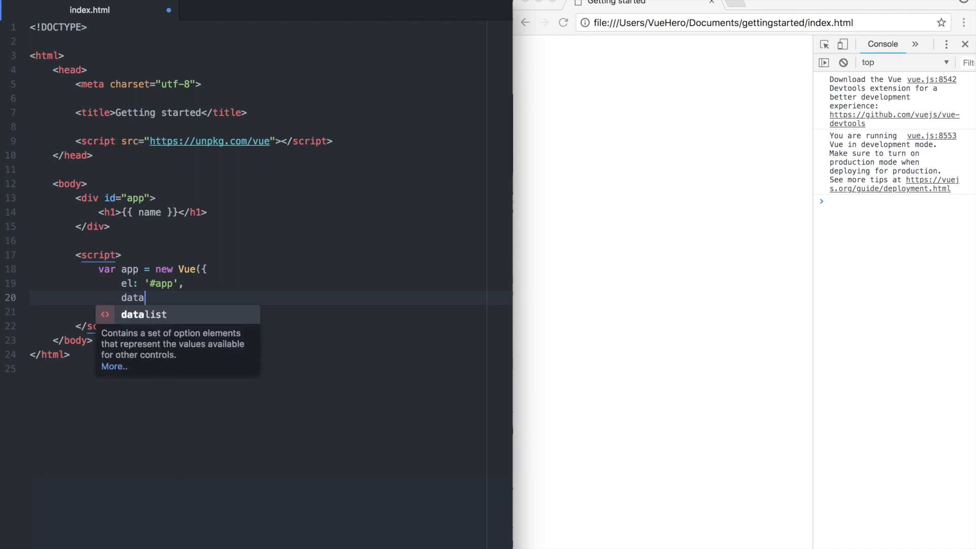
{"action": "type", "text": ":"}
{"action": "type", "text": "{"}
{"action": "key", "text": "Return"}
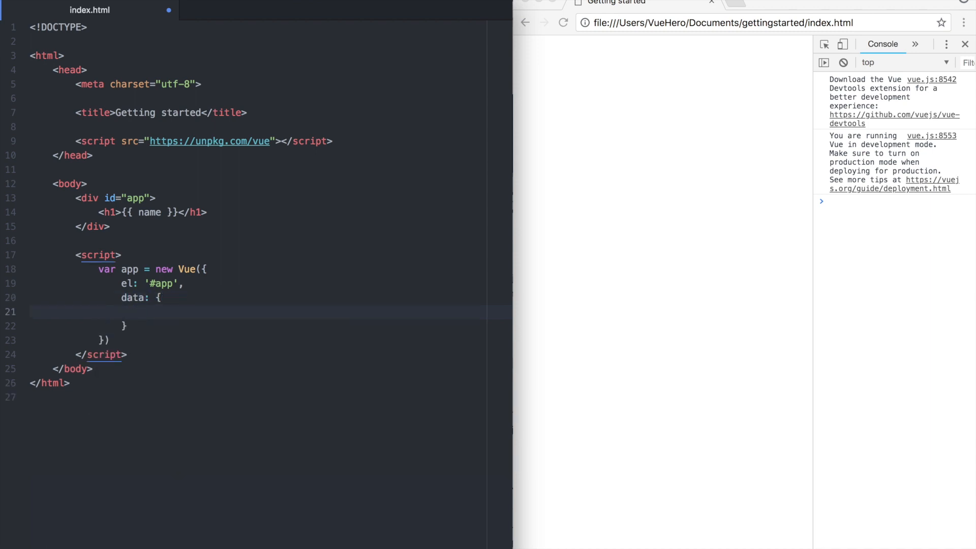
{"action": "type", "text": "name: '"}
{"action": "type", "text": "Vue Hero"}
{"action": "left_click", "coordinate": [568, 384]}
Reload the preview so the heading renders Vue Hero, then start a new line under the h1.
{"action": "key", "text": "super+r"}
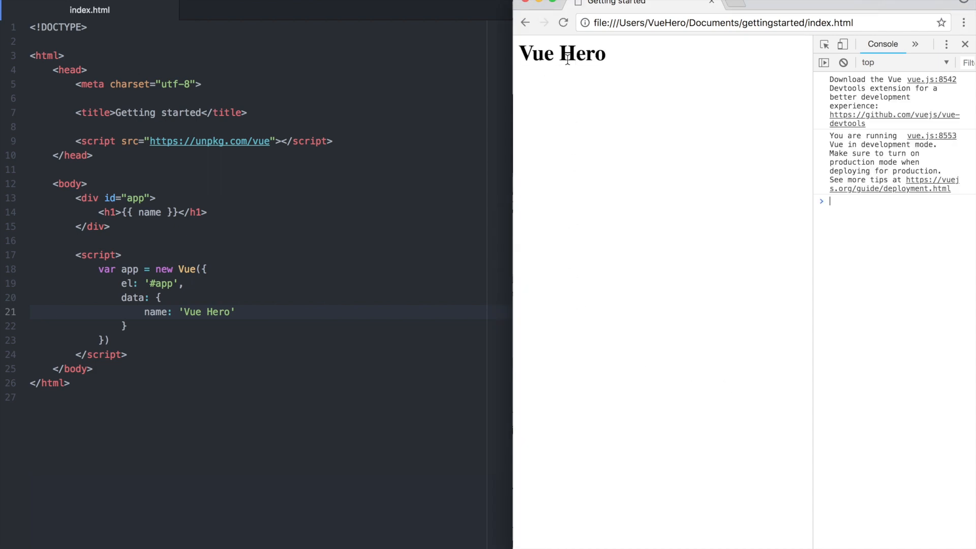
{"action": "left_click", "coordinate": [242, 213]}
{"action": "key", "text": "Return"}
{"action": "key", "text": "Return"}
{"action": "type", "text": "<"}
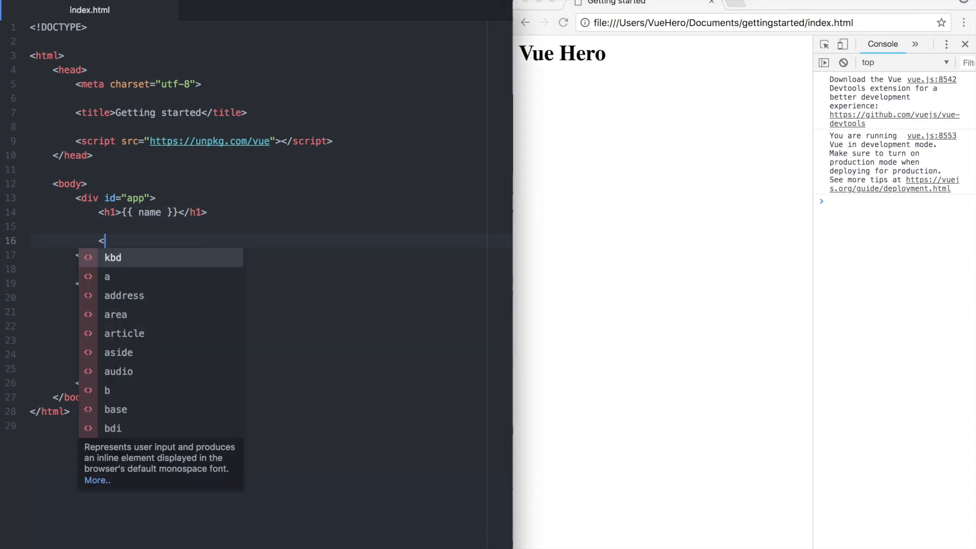
{"action": "type", "text": "p>{{ "}
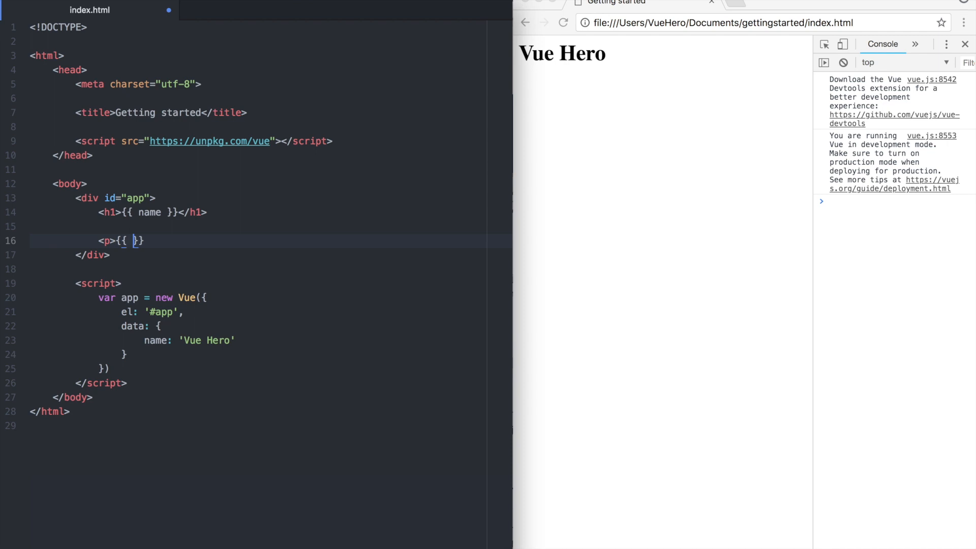
{"action": "type", "text": "description }}"}
{"action": "type", "text": "</p>"}
Add description: 'This is the descritpion' to the Vue data for the {{ description }} paragraph.
{"action": "left_click", "coordinate": [258, 341]}
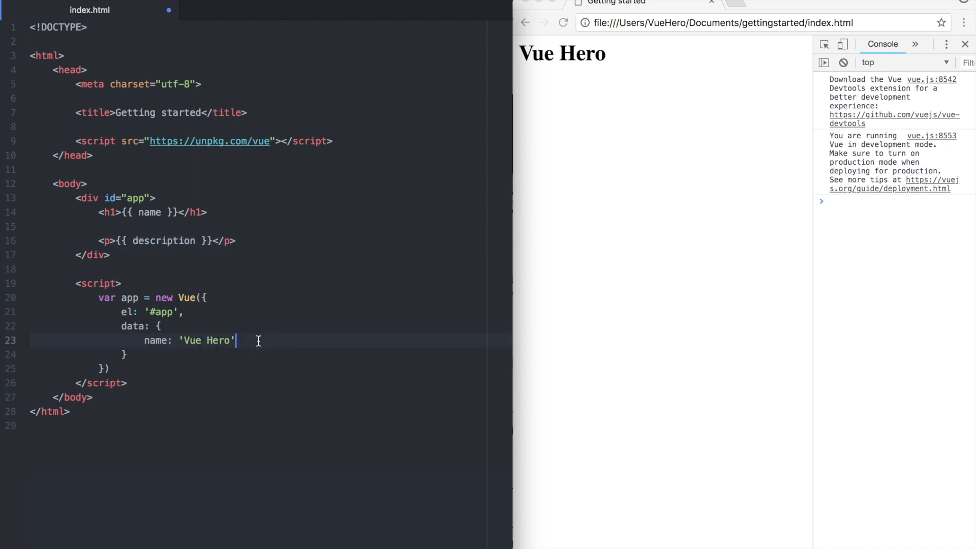
{"action": "type", "text": ","}
{"action": "key", "text": "Return"}
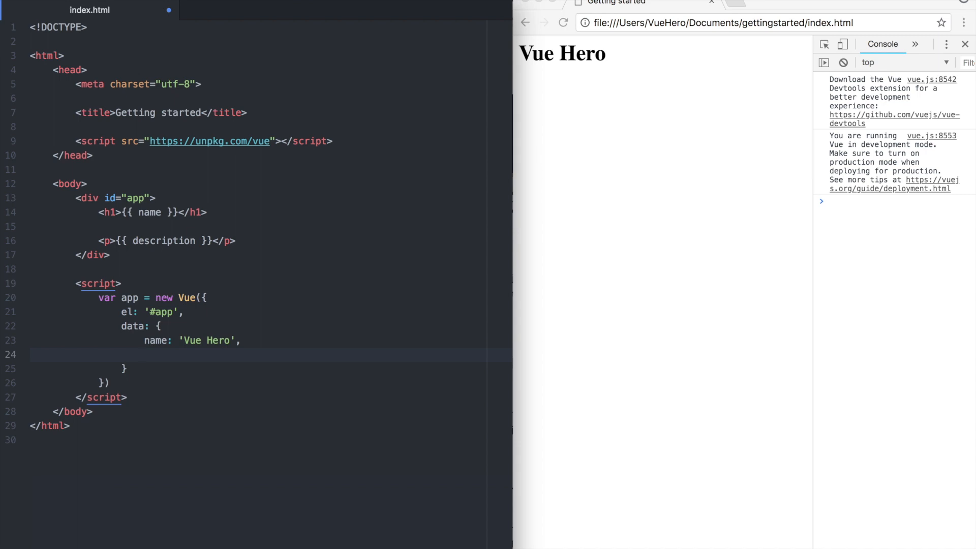
{"action": "type", "text": "desc"}
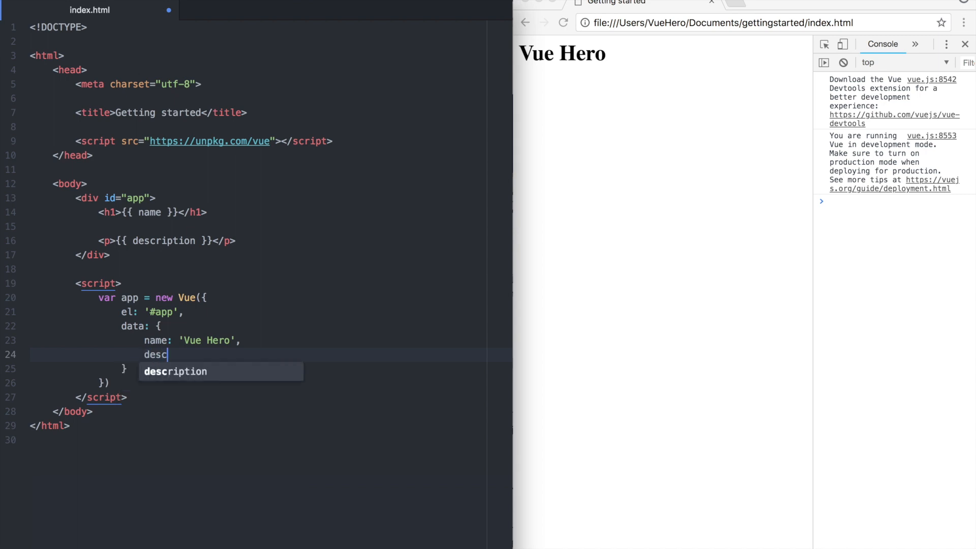
{"action": "type", "text": "rip"}
{"action": "key", "text": "Tab"}
{"action": "type", "text": "'"}
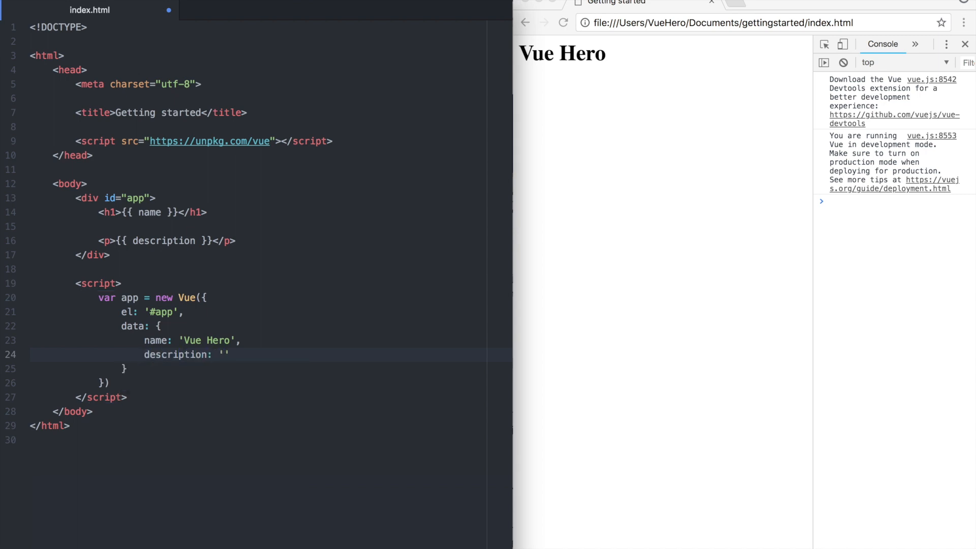
{"action": "type", "text": "This is the descr"}
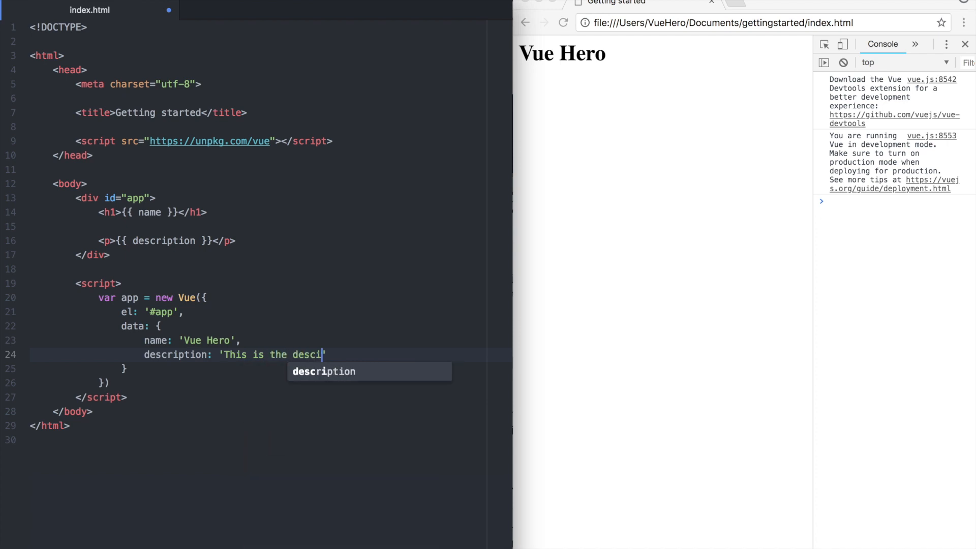
{"action": "type", "text": "itpion"}
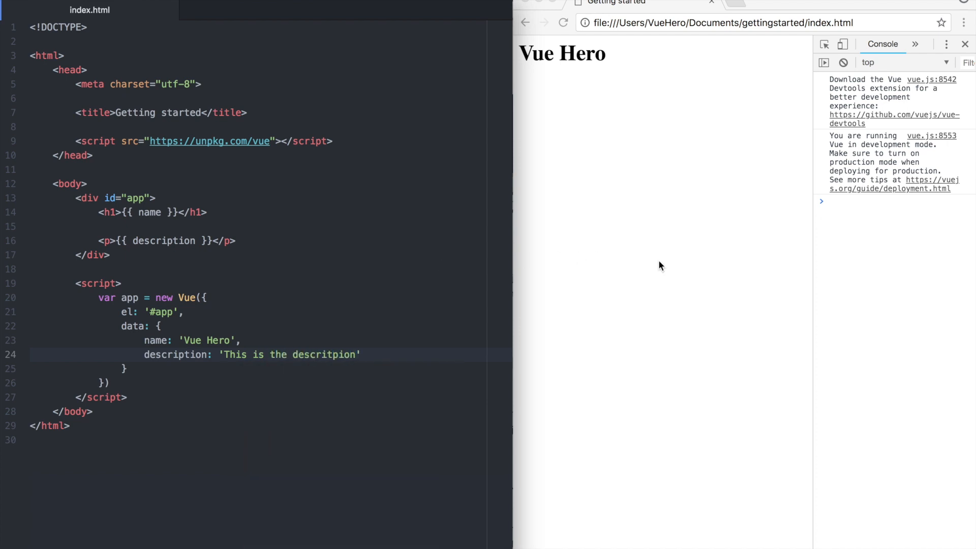
Reload the Chrome preview to show the description under Vue Hero and return to the editor.
{"action": "left_click", "coordinate": [659, 261]}
{"action": "key", "text": "super+r"}
{"action": "key", "text": "super+Tab"}
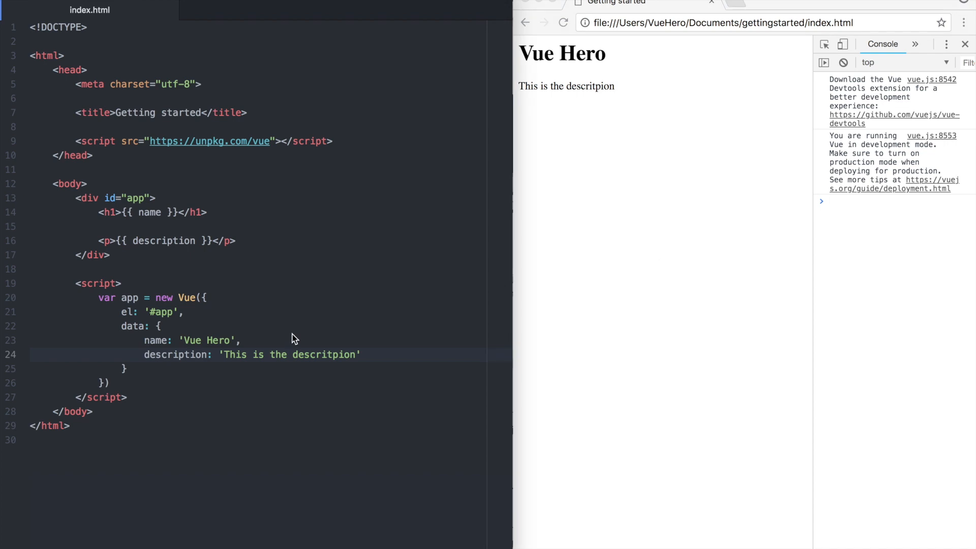